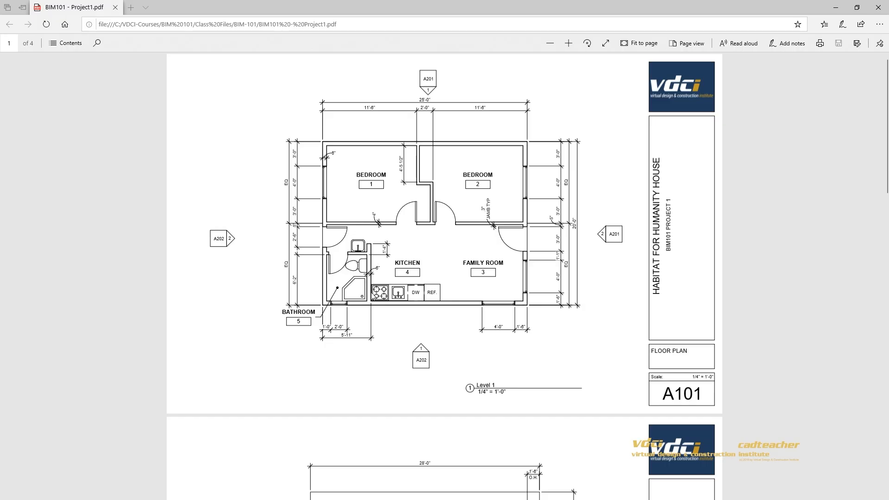
Step: Switch to the Level 1 floor plan in Revit and start the Wall tool with the Generic - 6" basic wall type
left_click(833, 6)
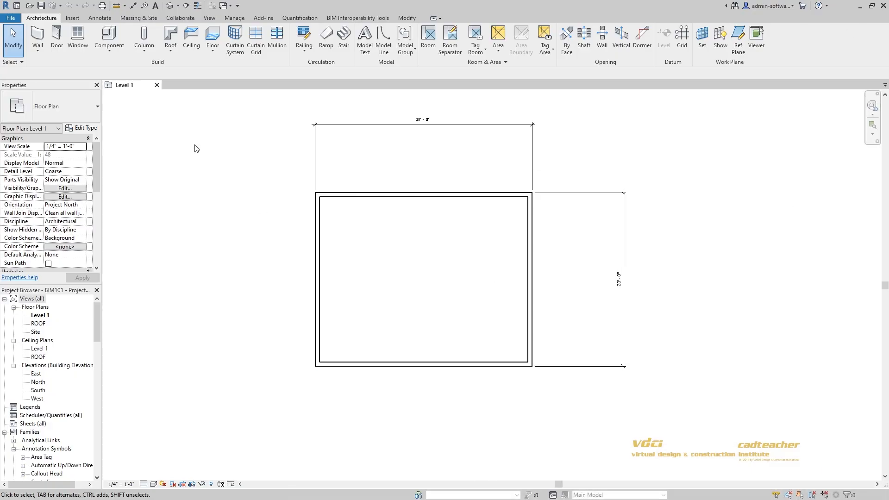
key("w")
key("a")
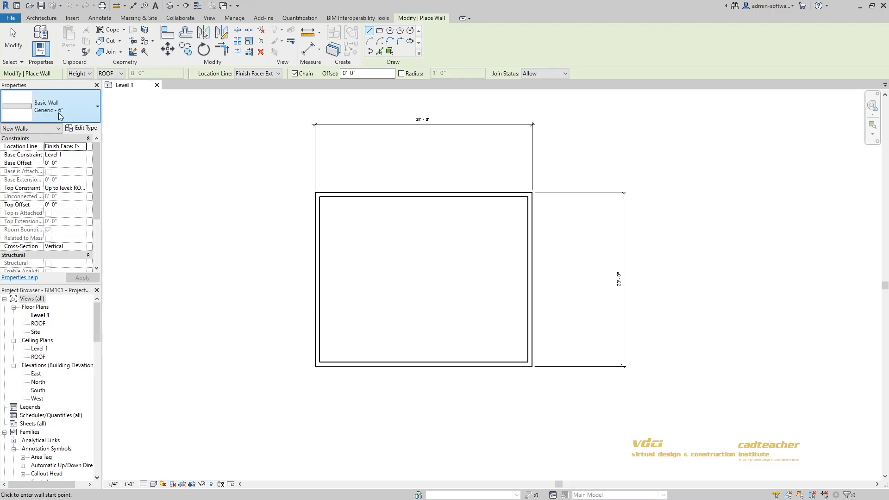
left_click(94, 106)
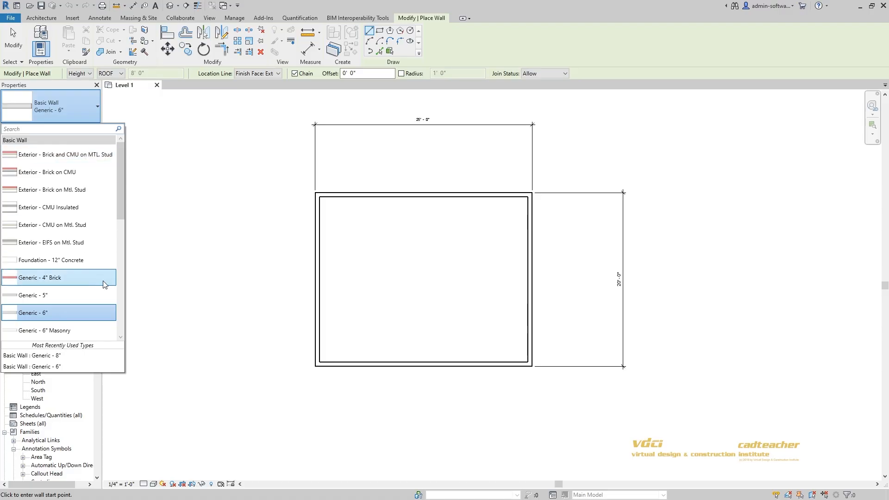
scroll(103, 281, "down", 2)
scroll(102, 281, "down", 4)
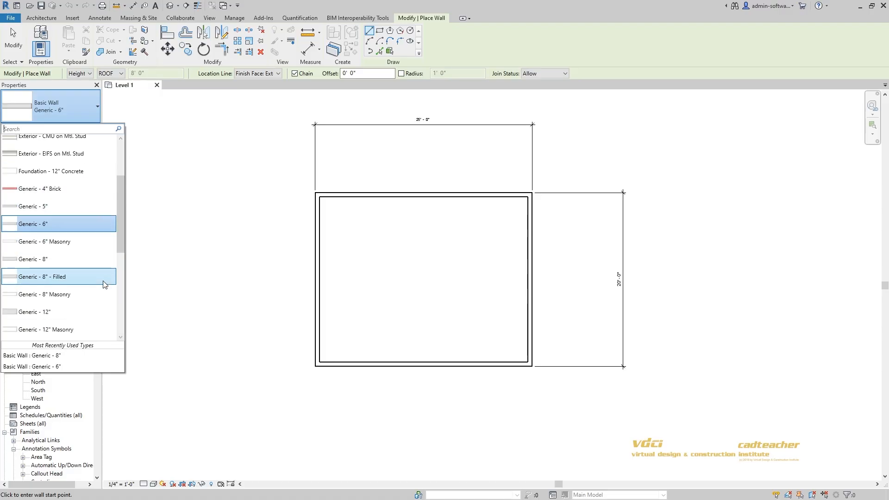
scroll(59, 265, "up", 4)
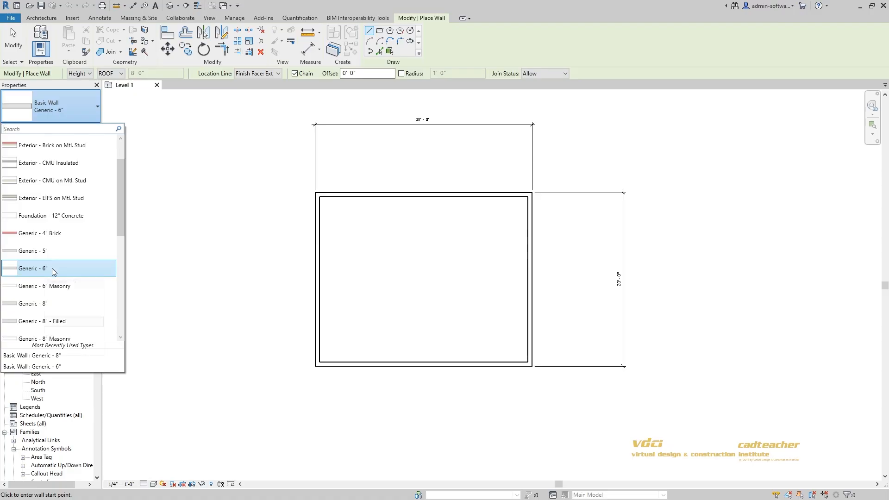
left_click(65, 269)
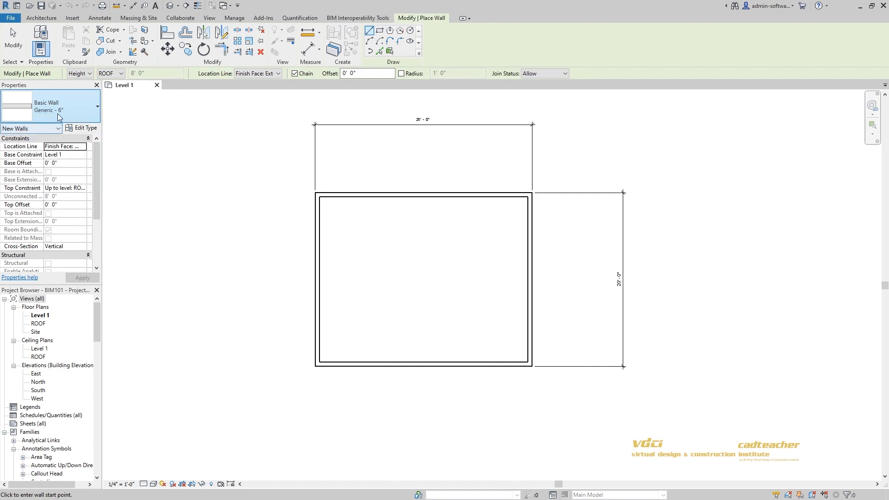
left_click(83, 129)
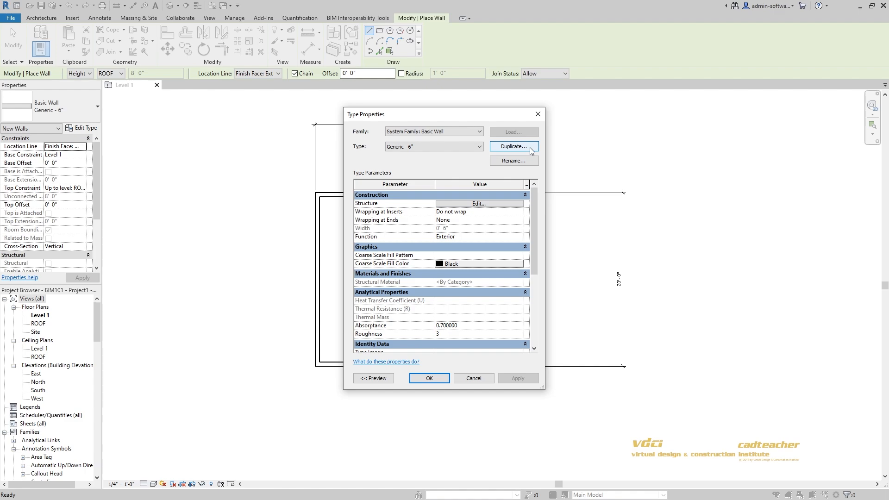
left_click(474, 379)
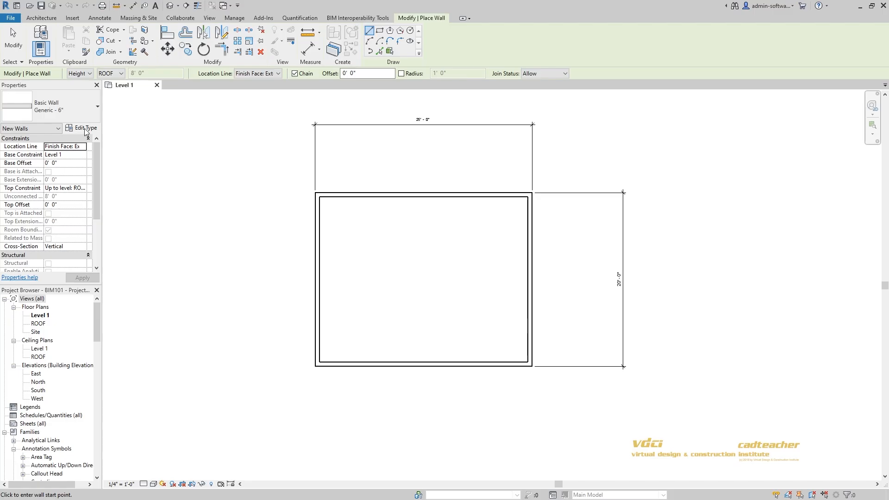
left_click(69, 109)
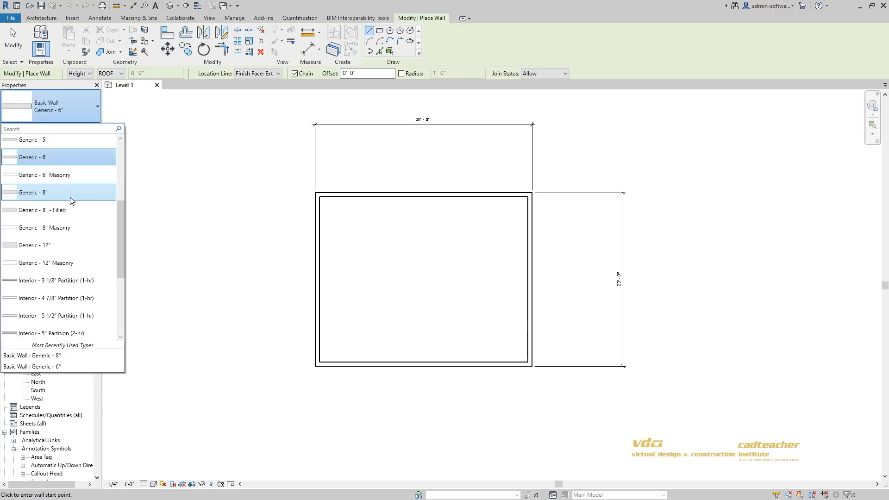
left_click(72, 199)
left_click(82, 128)
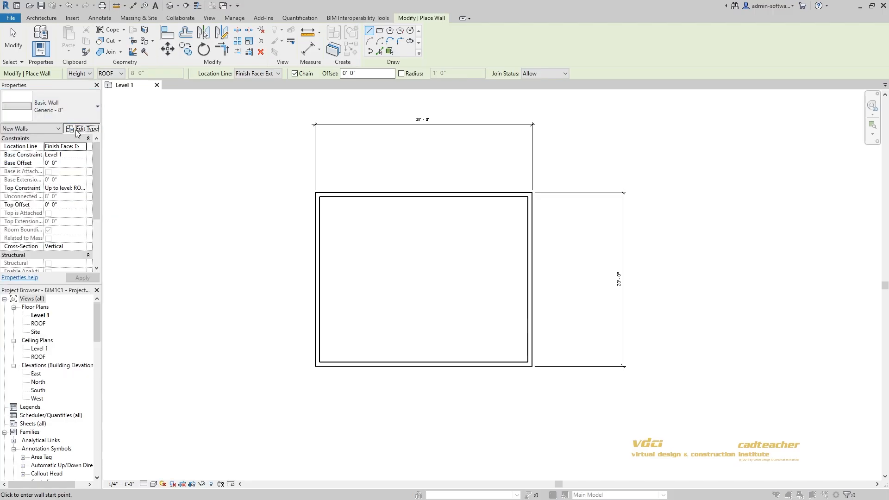
left_click(479, 147)
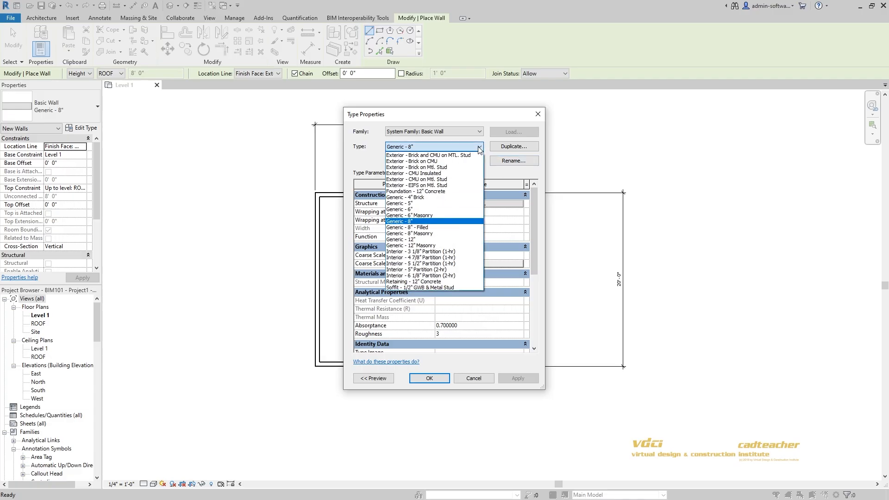
left_click(479, 148)
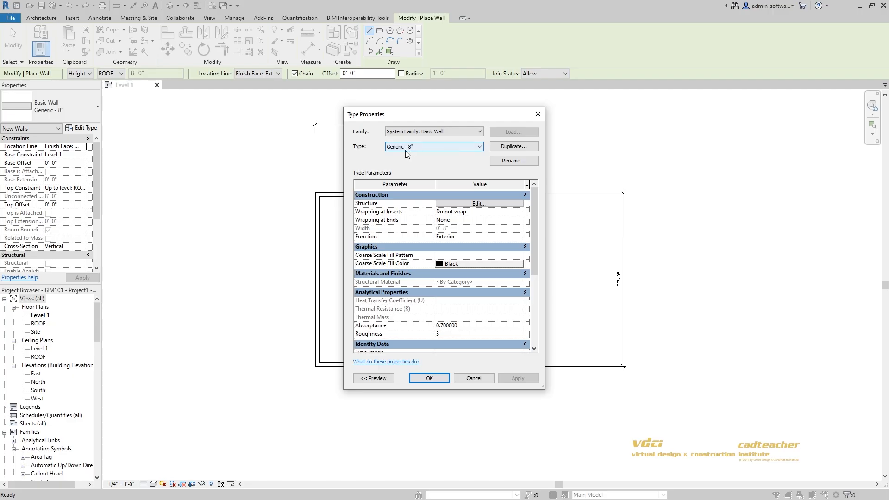
left_click(482, 379)
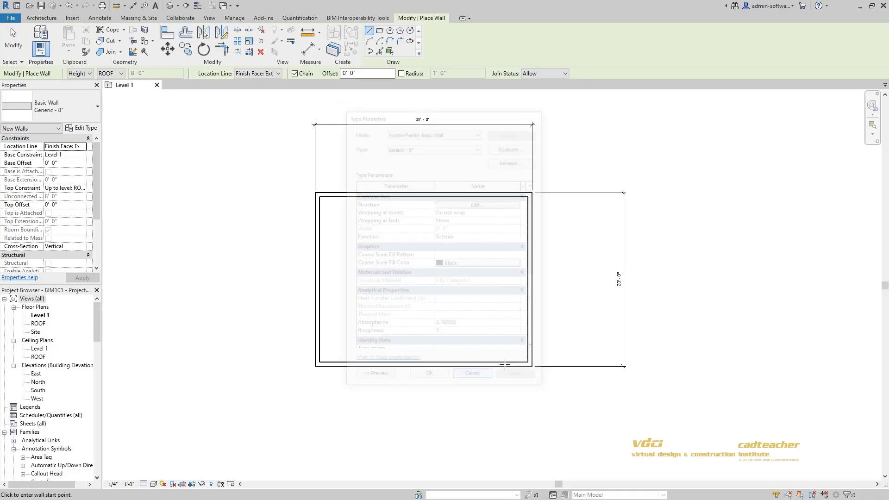
Step: Select the Generic - 6" wall type and duplicate it as a new type named Generic - 4"
left_click(66, 107)
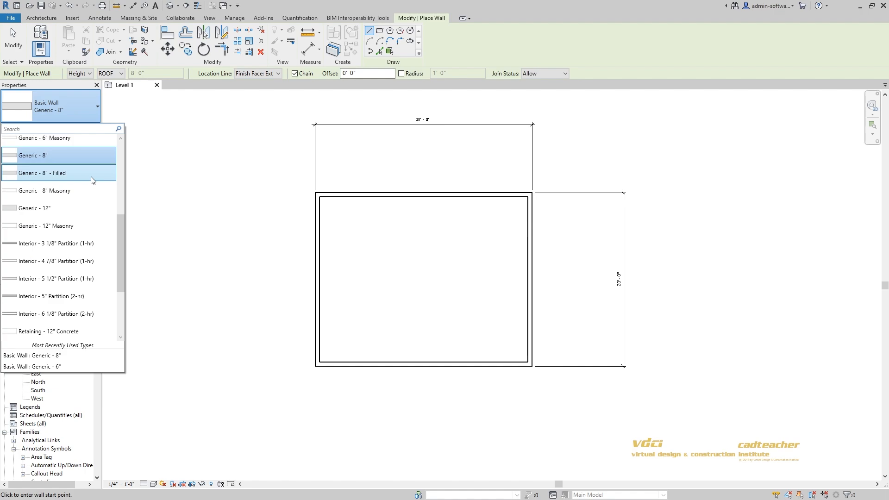
scroll(91, 180, "up", 2)
left_click(74, 177)
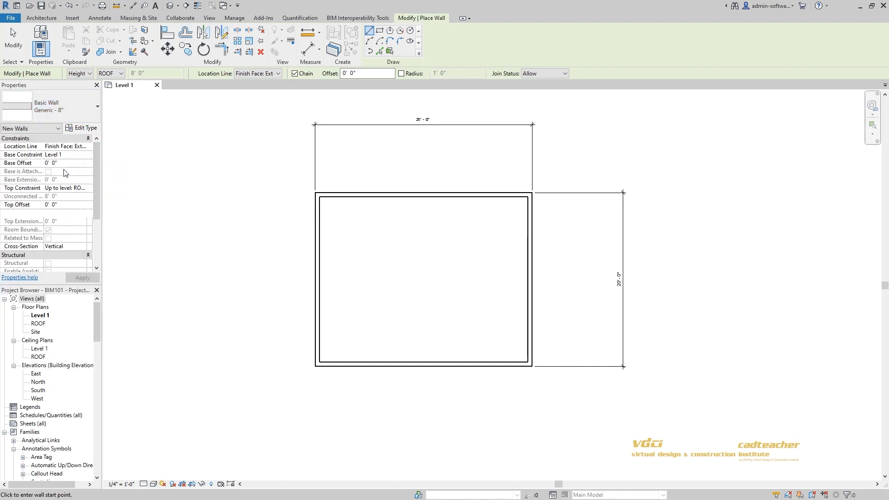
left_click(86, 128)
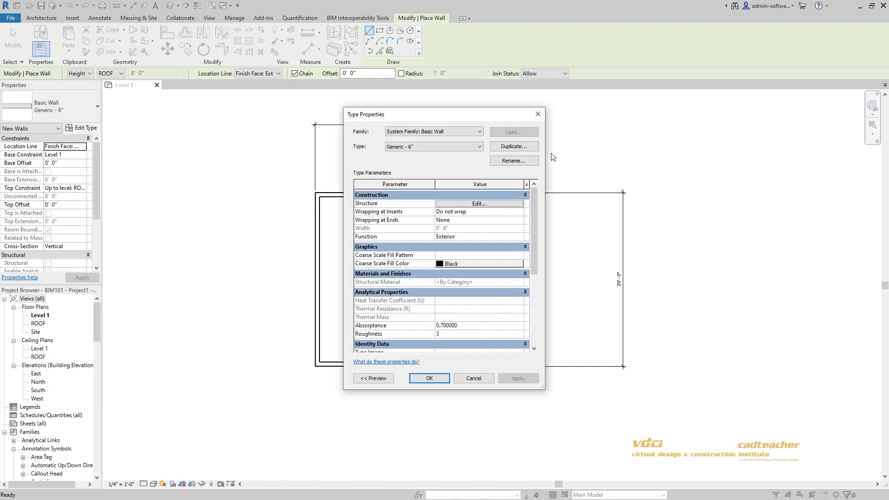
left_click(513, 147)
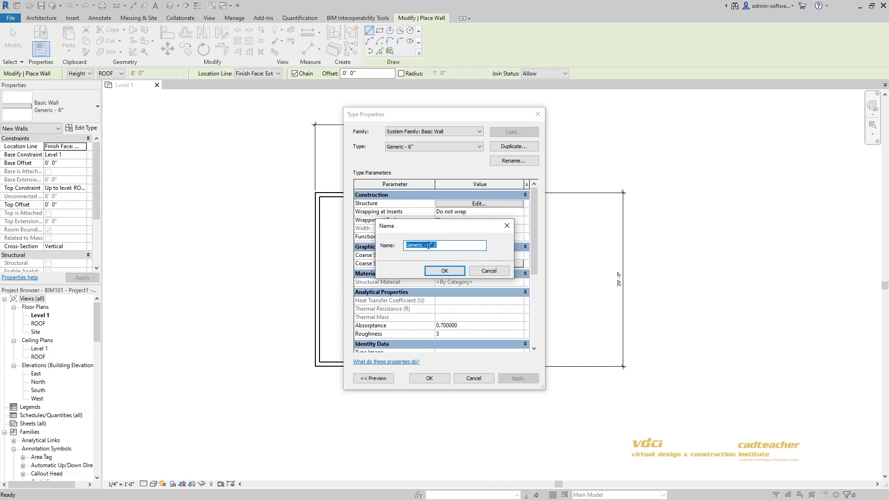
left_click(427, 245)
key("Delete")
type("4")
left_click(445, 270)
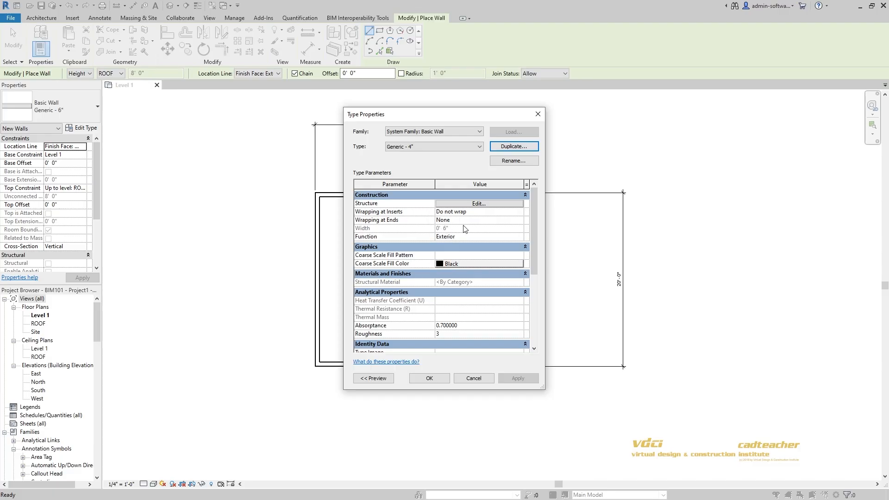
Step: Set the structure layer thickness of the Generic - 4" wall type to 4" and accept the type properties
left_click(493, 204)
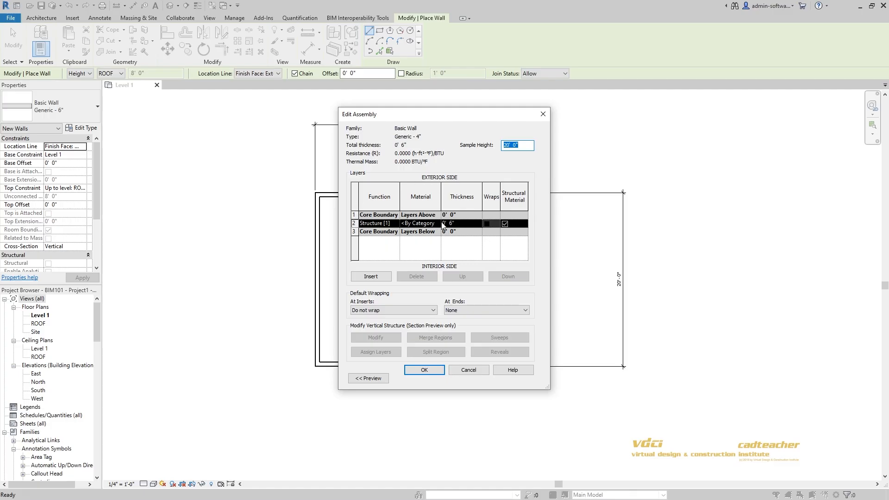
left_click(461, 223)
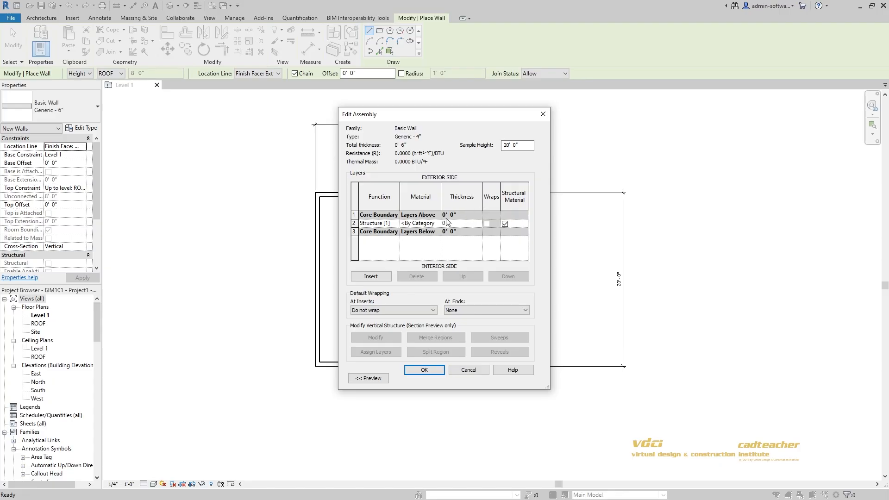
type("4")
left_click(464, 254)
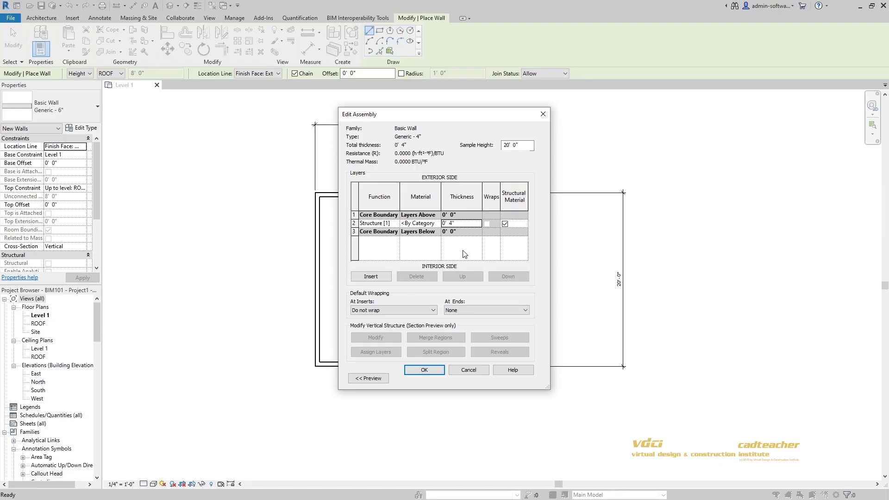
left_click(426, 372)
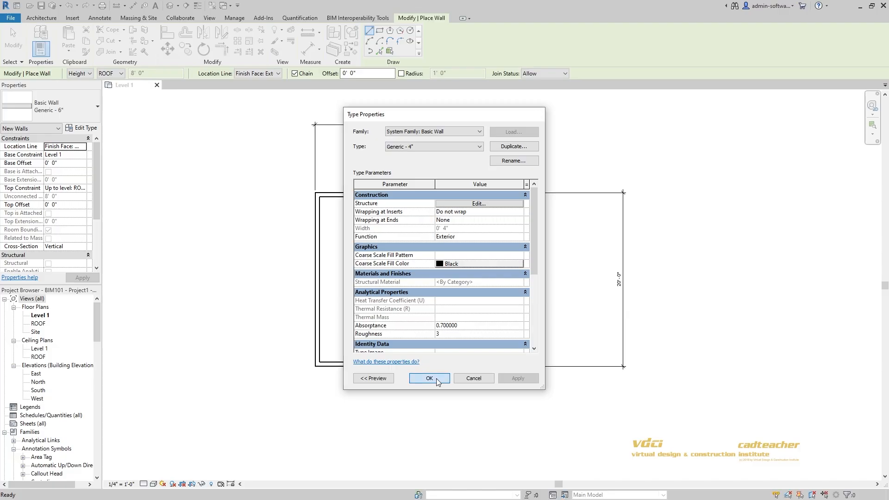
left_click(436, 380)
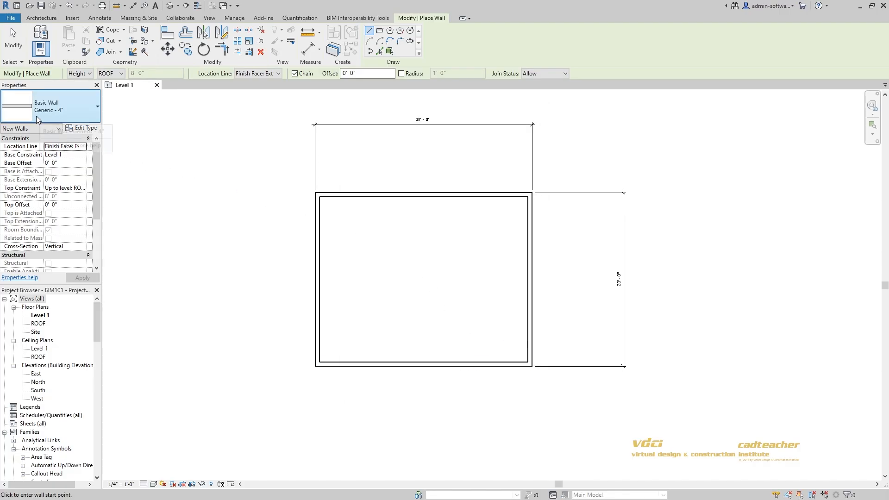
Step: Set the location line to Wall Centerline and draw a horizontal wall between the midpoints of the left and right exterior walls
left_click(271, 74)
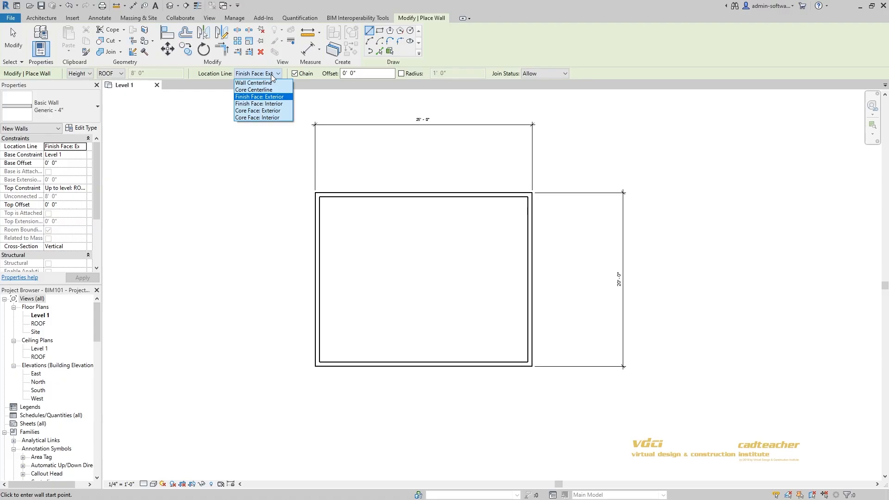
left_click(253, 83)
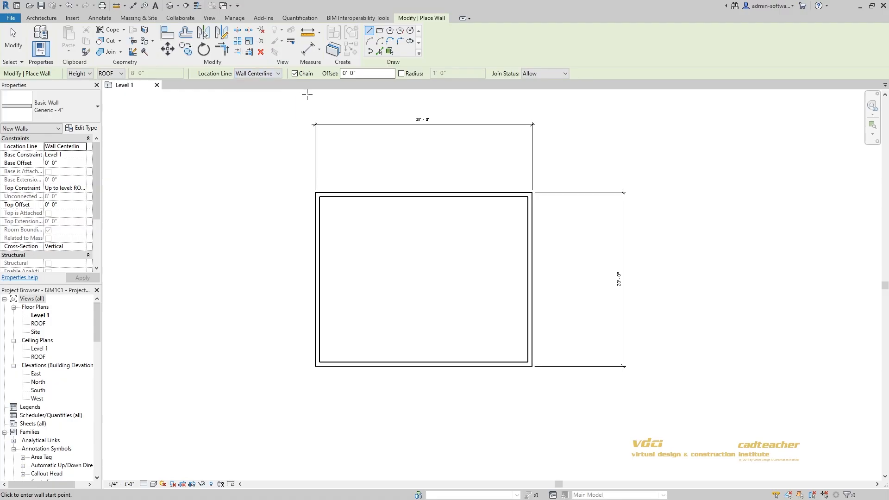
left_click(317, 279)
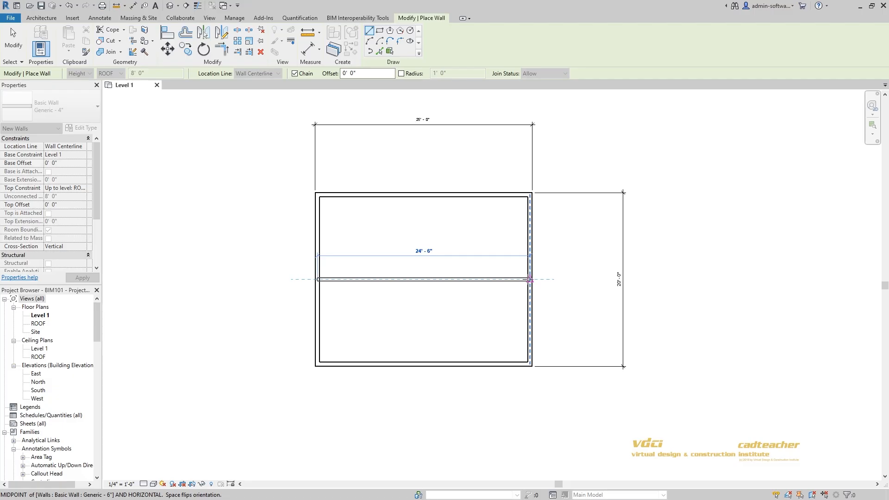
left_click(529, 279)
key("Escape")
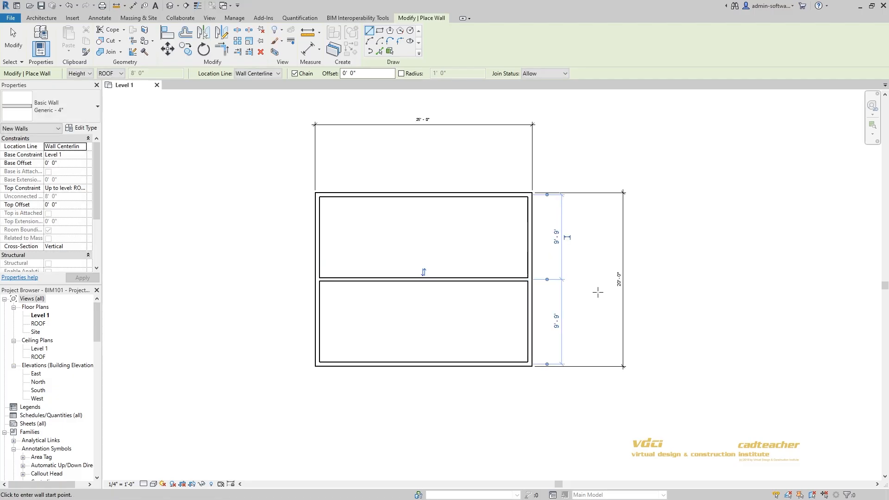
Step: Draw a jogged wall from the upper exterior wall: about 5'-0" down, 3'-0" right, and down to the middle wall
left_click(412, 196)
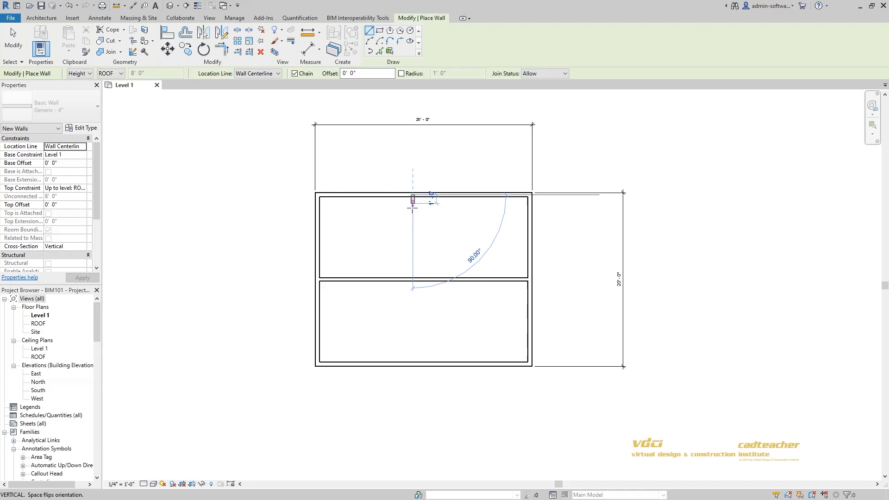
left_click(413, 238)
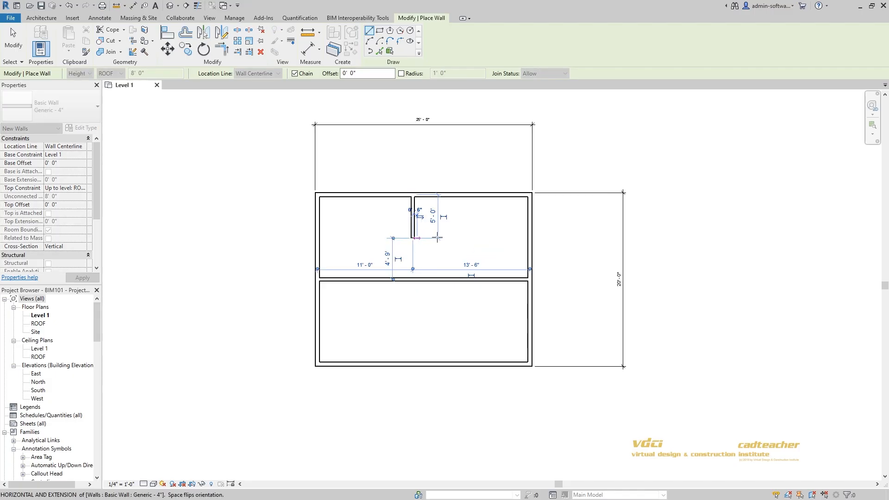
left_click(438, 238)
left_click(439, 278)
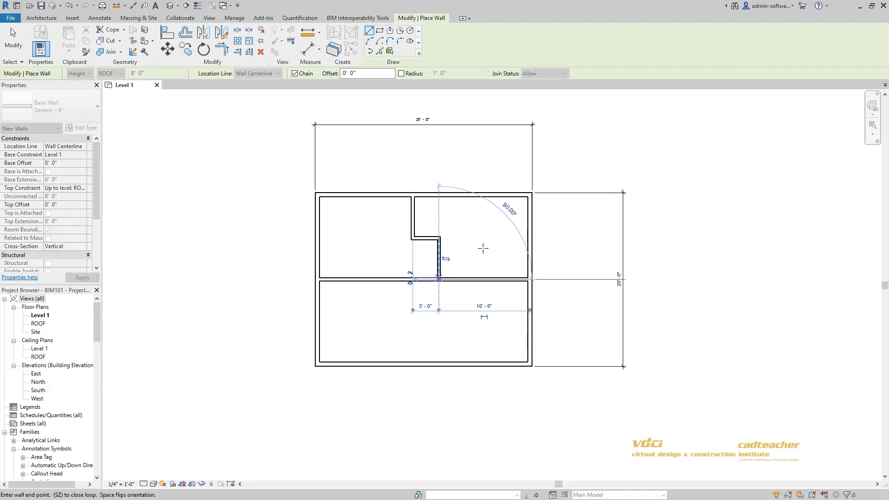
key("Escape")
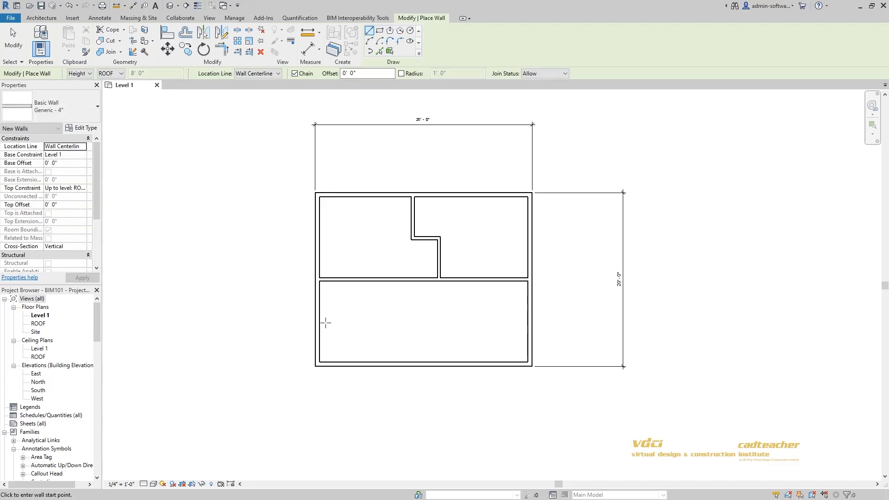
Step: Draw the bathroom walls: about 4'-6" horizontally from the left exterior wall, and about 7'-3" vertically up from the lower exterior wall
left_click(317, 309)
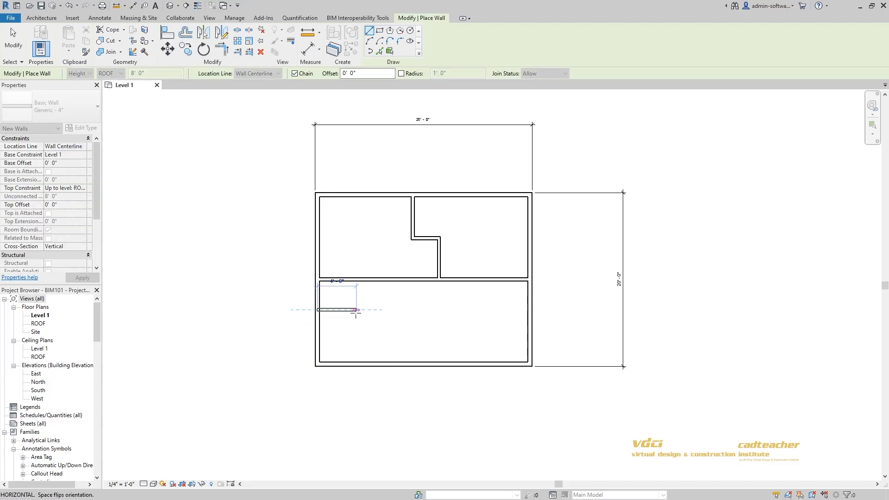
left_click(356, 310)
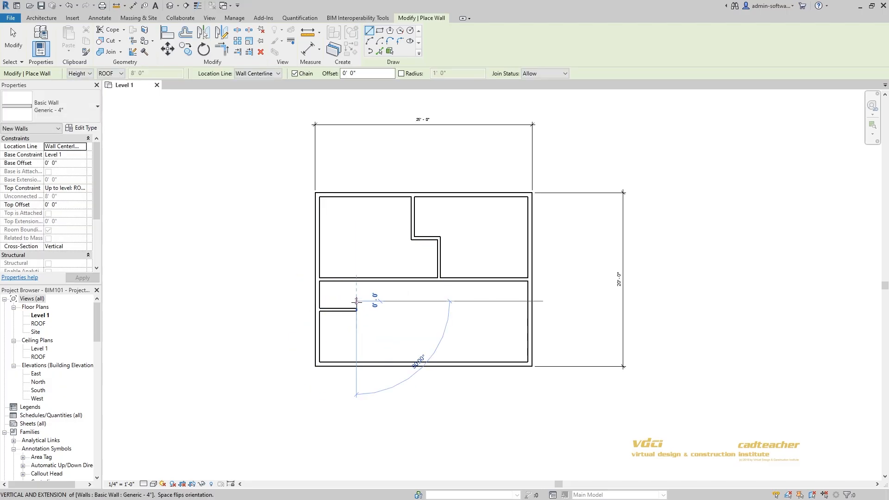
left_click(356, 362)
key("Escape")
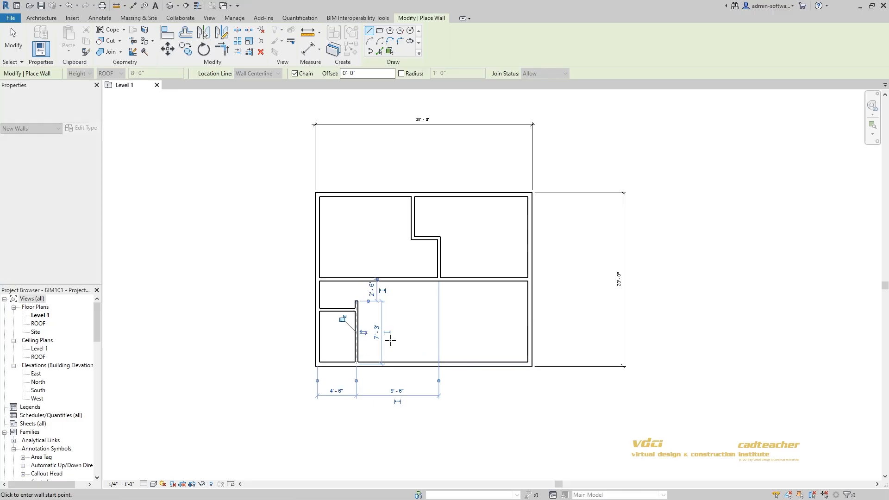
key("Escape")
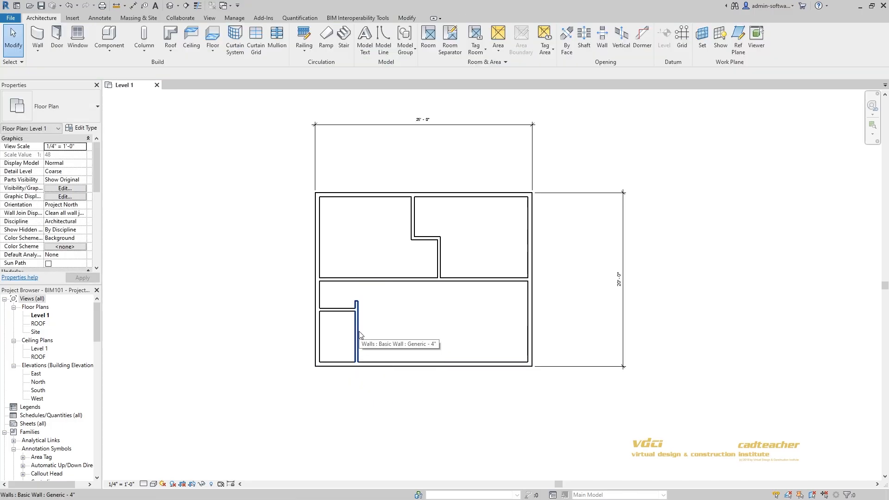
Step: Change the vertical bathroom wall's type to Generic - 6"
left_click(360, 334)
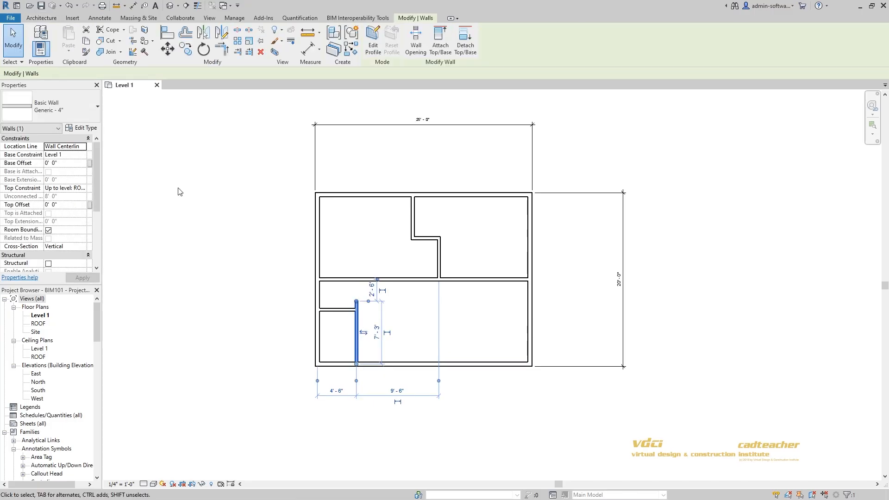
left_click(64, 101)
left_click(55, 196)
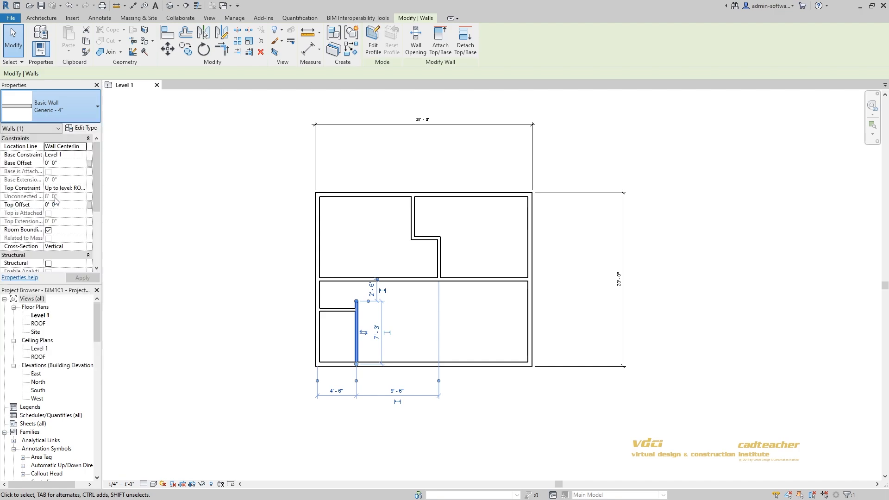
left_click(482, 345)
middle_click_drag(462, 314, 460, 331)
scroll(438, 347, "up", 2)
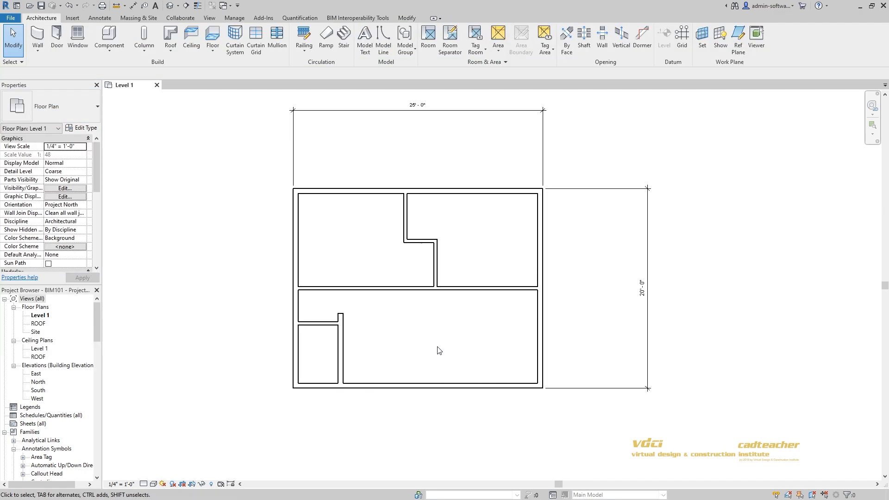